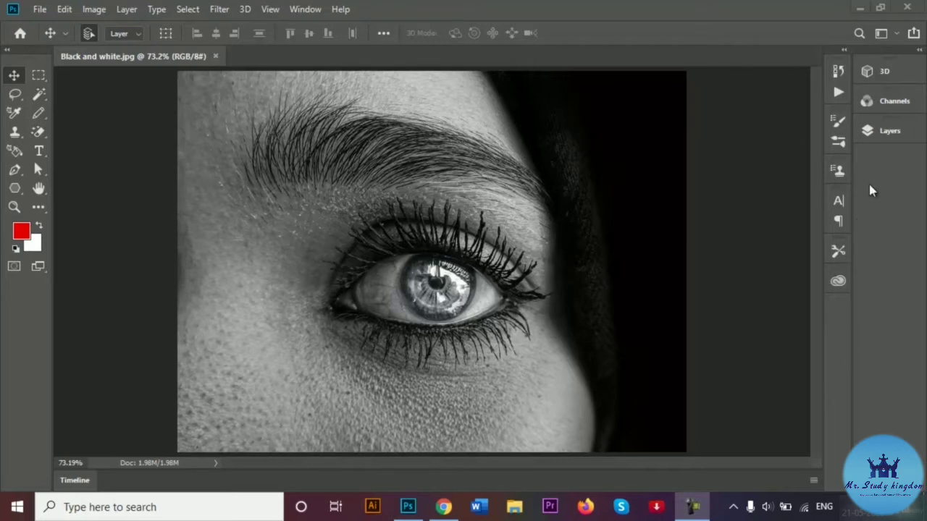
Step: Unlock the Background layer and rename it Backup Image
left_click(887, 130)
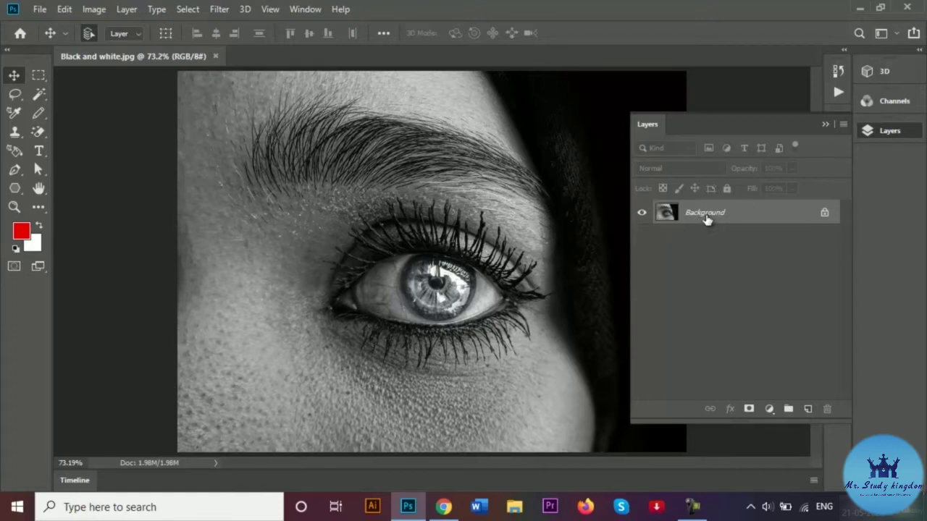
left_click(824, 214)
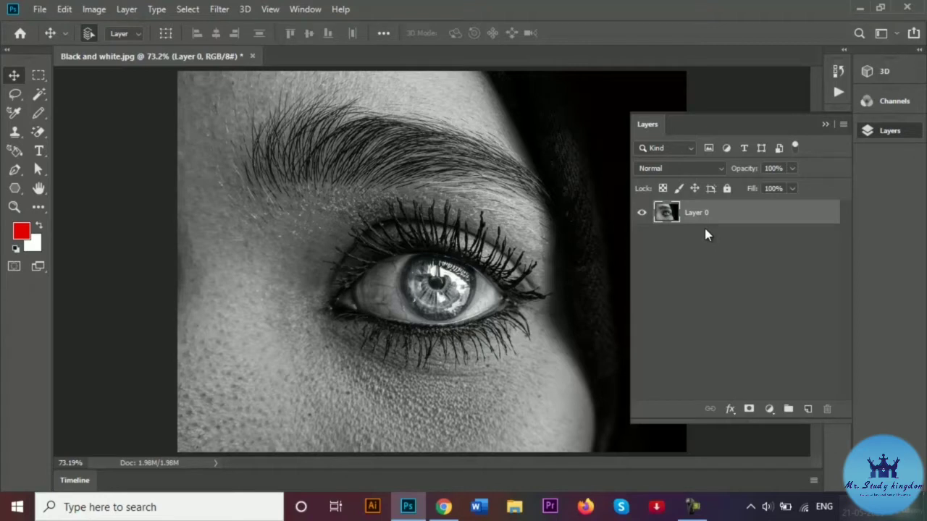
double_click(700, 214)
key("BackSpace")
type("Backup Image")
key("Return")
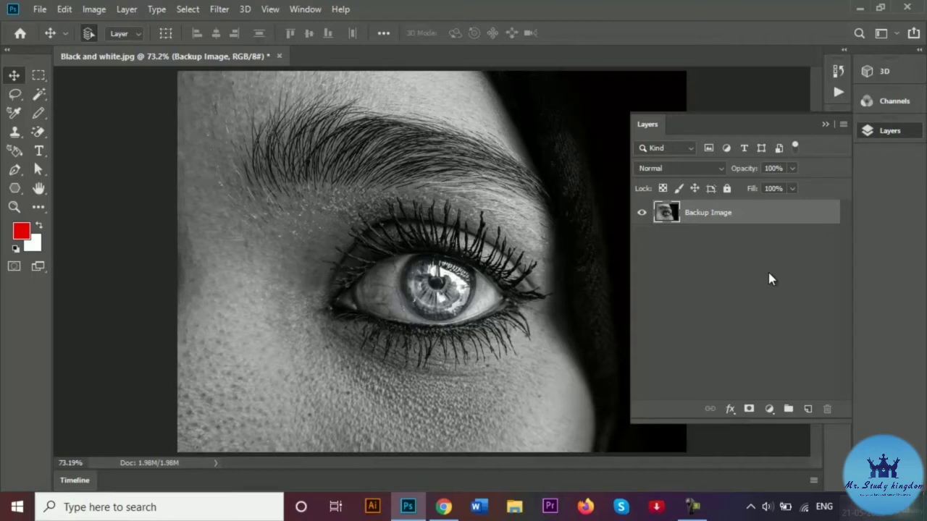
Step: Duplicate the Backup Image layer and name the copy Effect
key("ctrl+j")
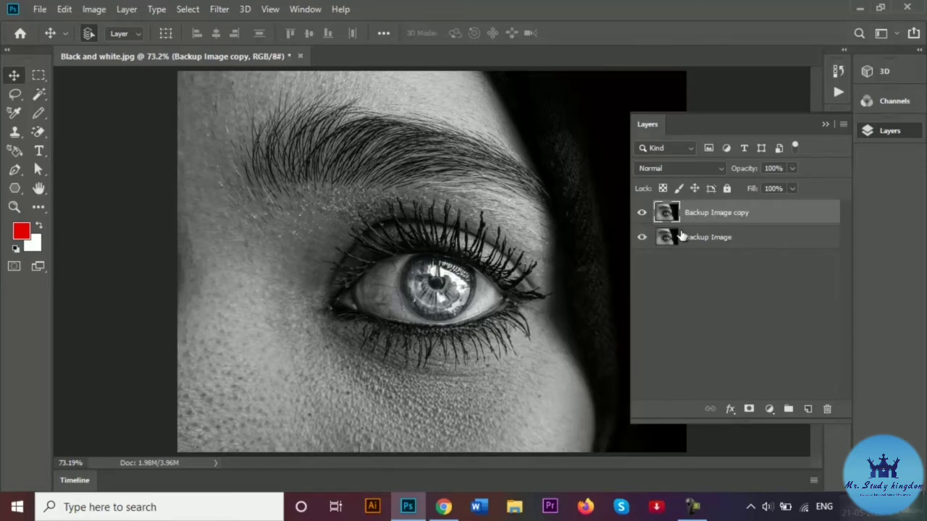
double_click(727, 214)
key("BackSpace")
type("Effect")
key("Return")
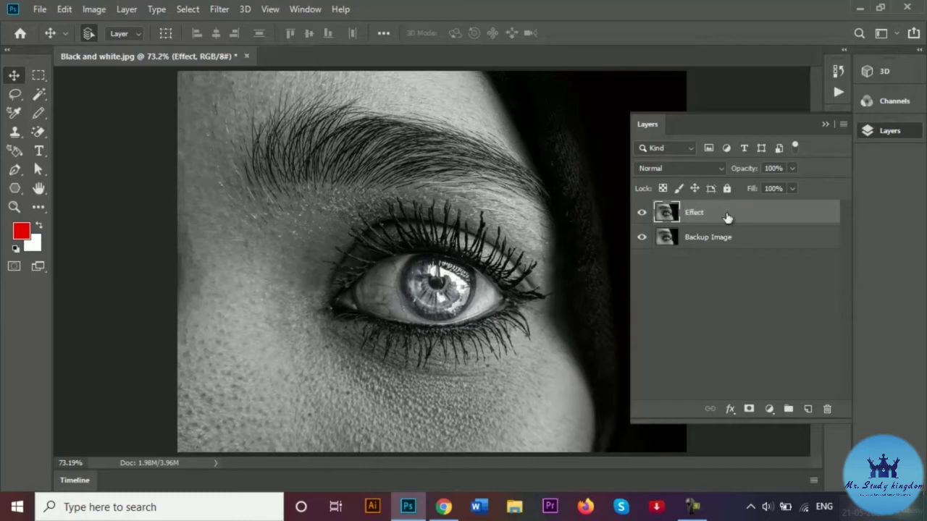
Step: Add three empty layers above the Effect layer
left_click(808, 409)
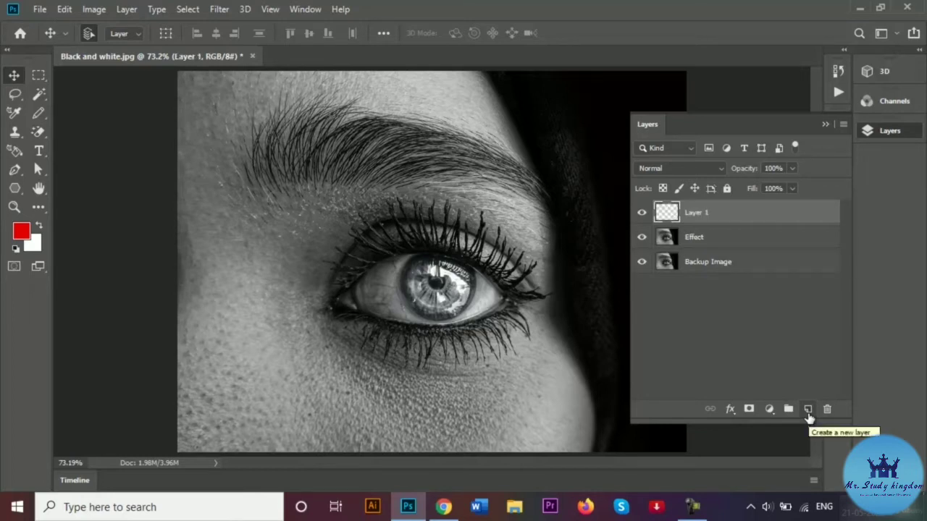
left_click(808, 410)
left_click(808, 409)
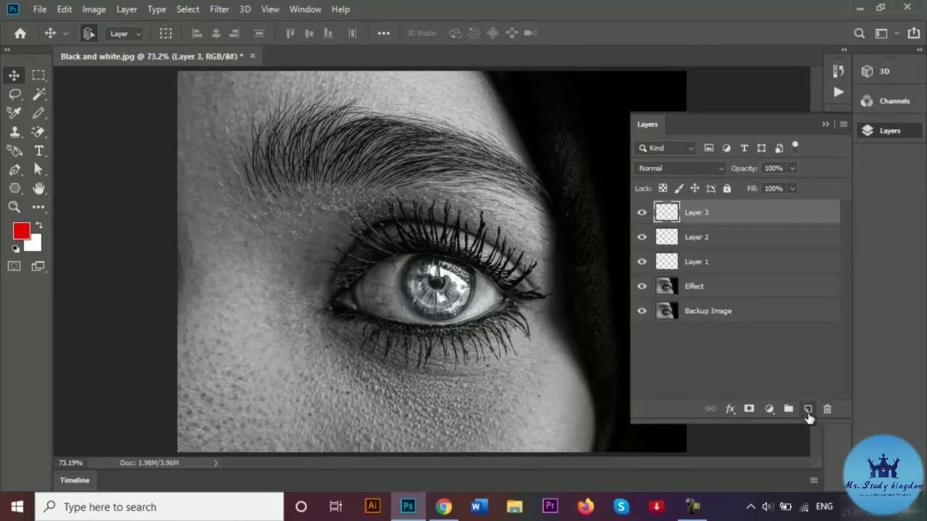
left_click(769, 377)
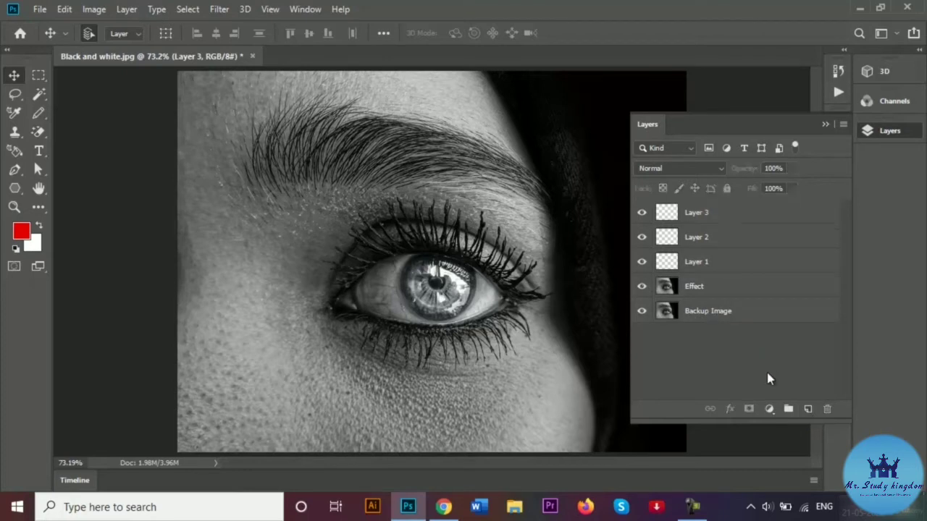
Step: Delete the three empty layers above the Effect layer
left_click(701, 239)
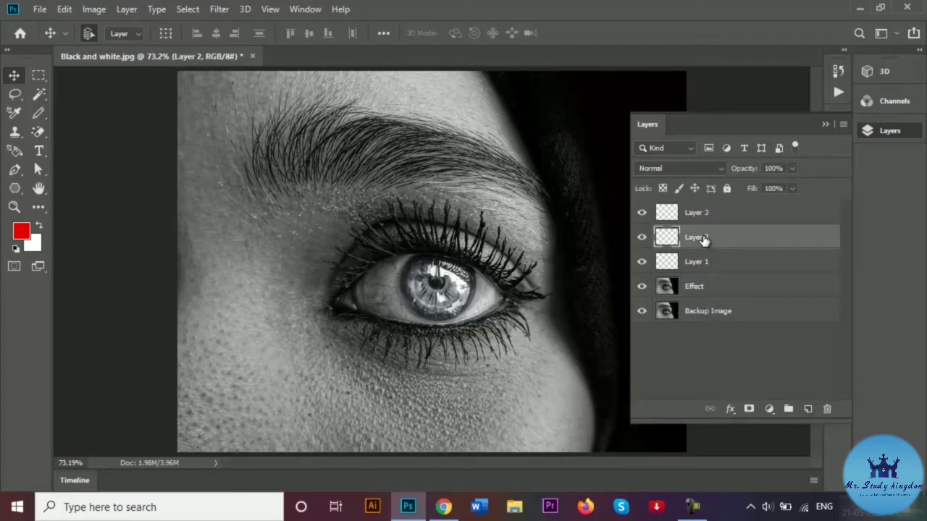
left_click(827, 410)
left_click(394, 199)
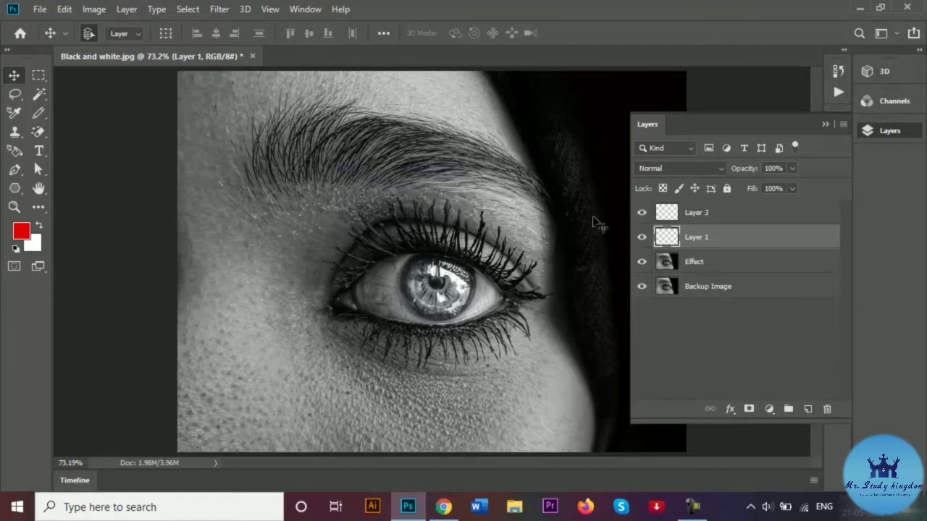
left_click(833, 410)
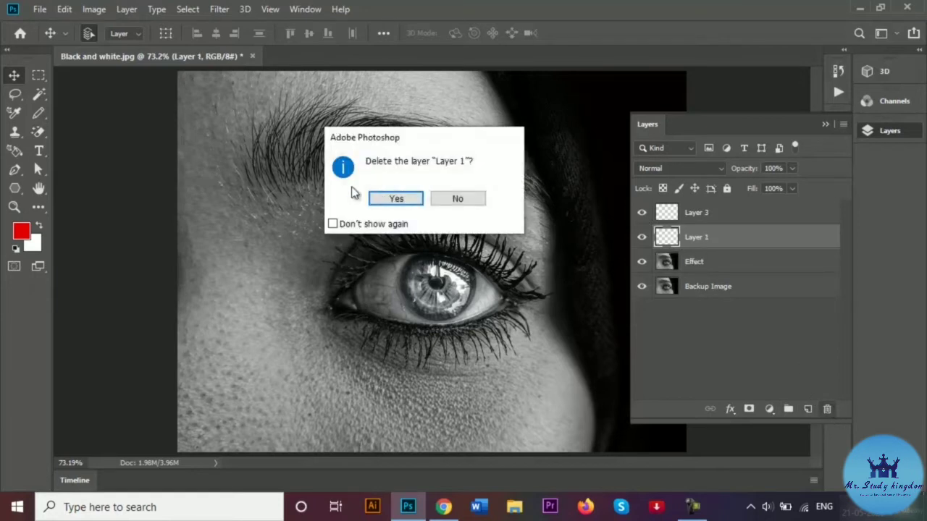
left_click(394, 197)
left_click(706, 216)
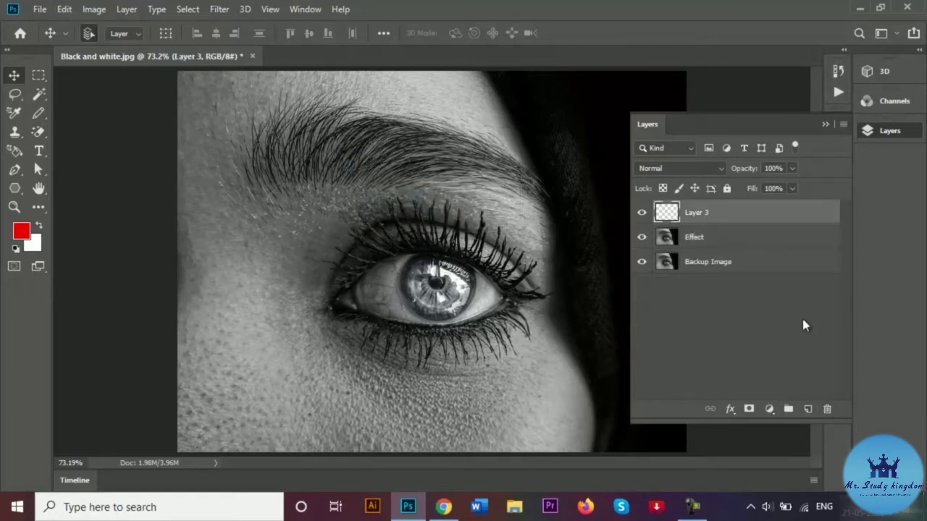
left_click(827, 410)
left_click(397, 201)
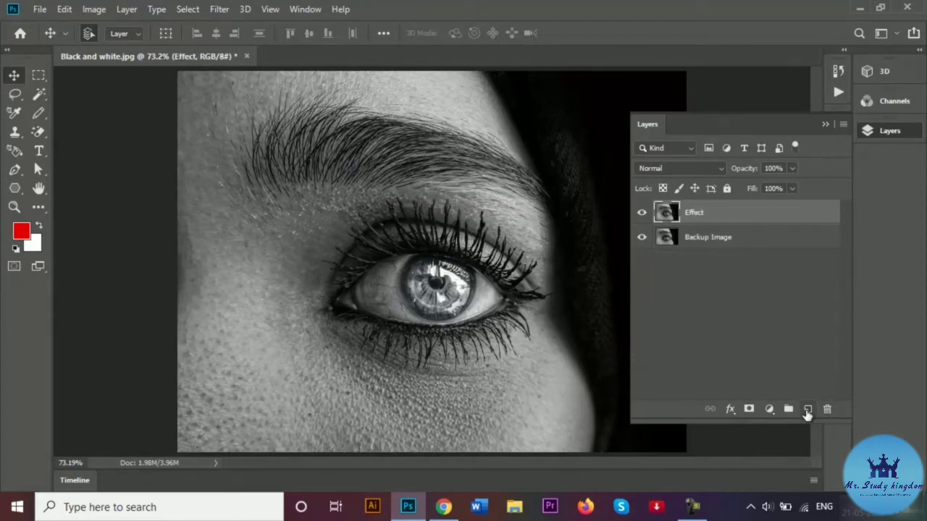
Step: Fully lock the Backup Image layer and make the Effect layer active
left_click(748, 239)
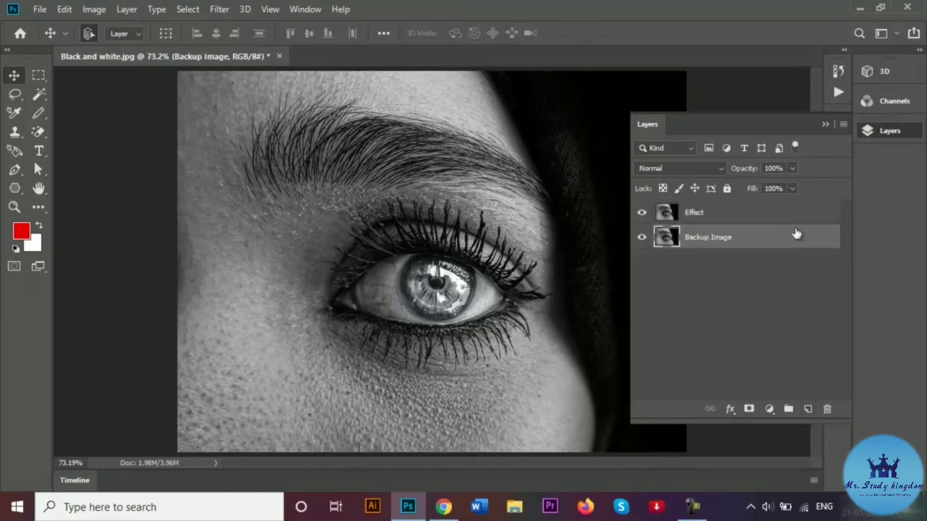
left_click(728, 190)
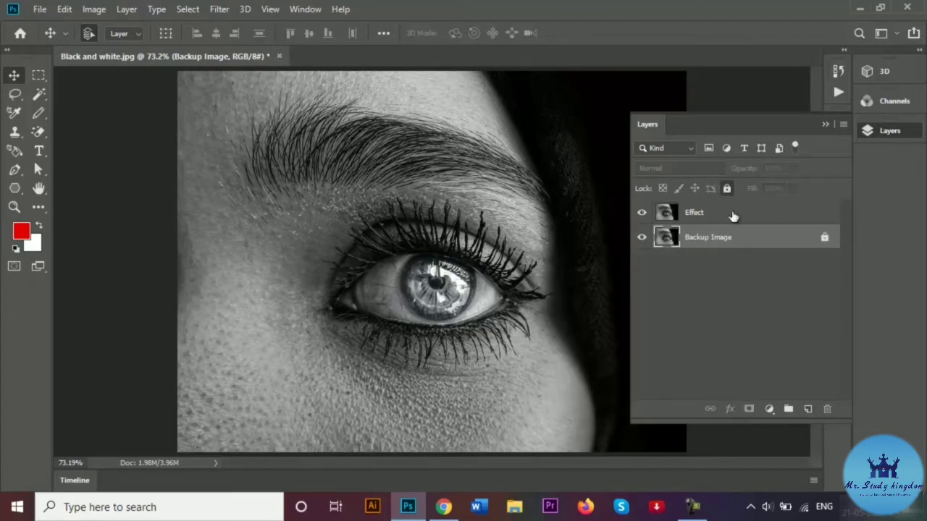
left_click(709, 221)
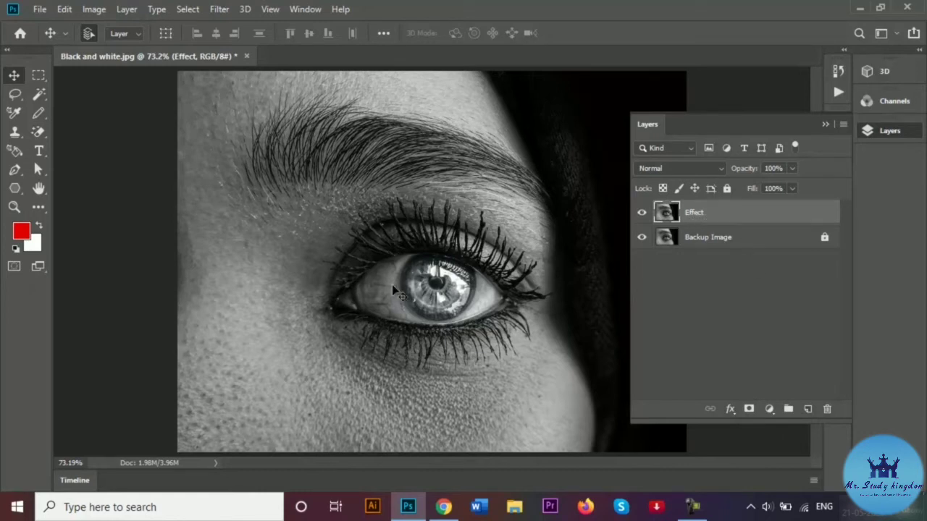
Step: Add a Hue/Saturation adjustment layer above Effect with hue +77, saturation -41 and lightness -27
left_click(769, 409)
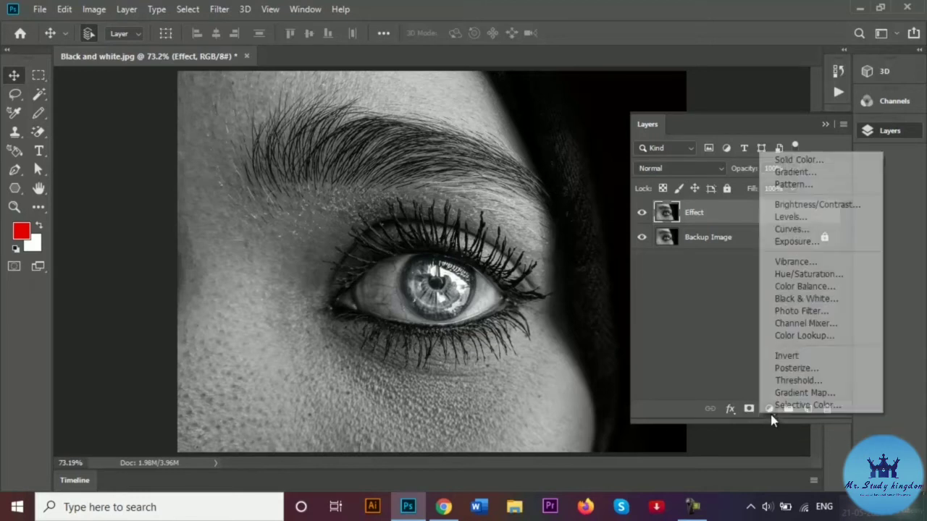
left_click(802, 275)
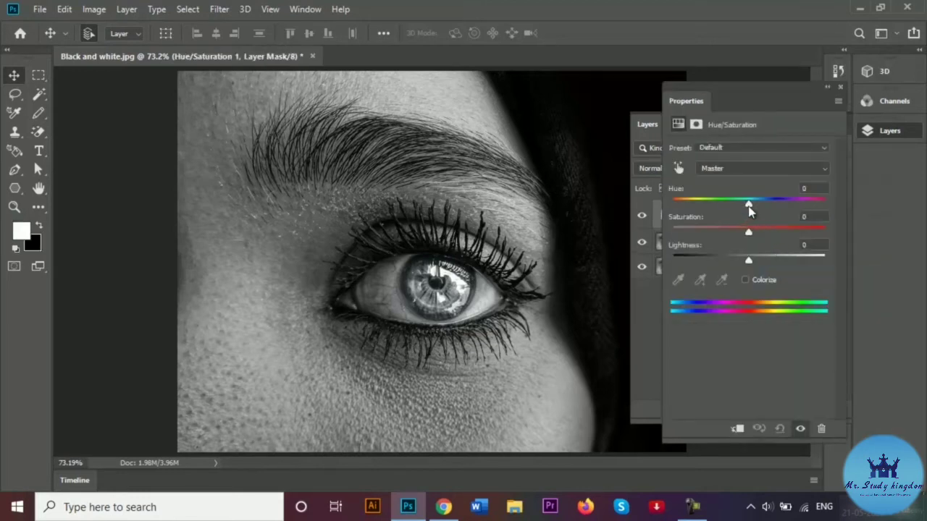
left_click_drag(749, 208, 794, 208)
left_click_drag(749, 233, 717, 233)
left_click_drag(748, 259, 729, 274)
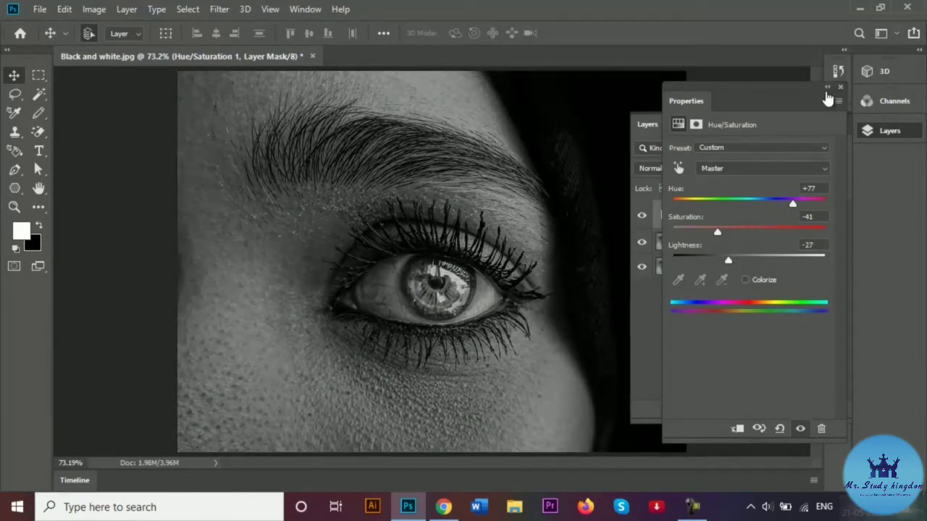
left_click(827, 88)
Step: Set the Hue/Saturation adjustment layer's blend mode to Overlay
left_click(723, 168)
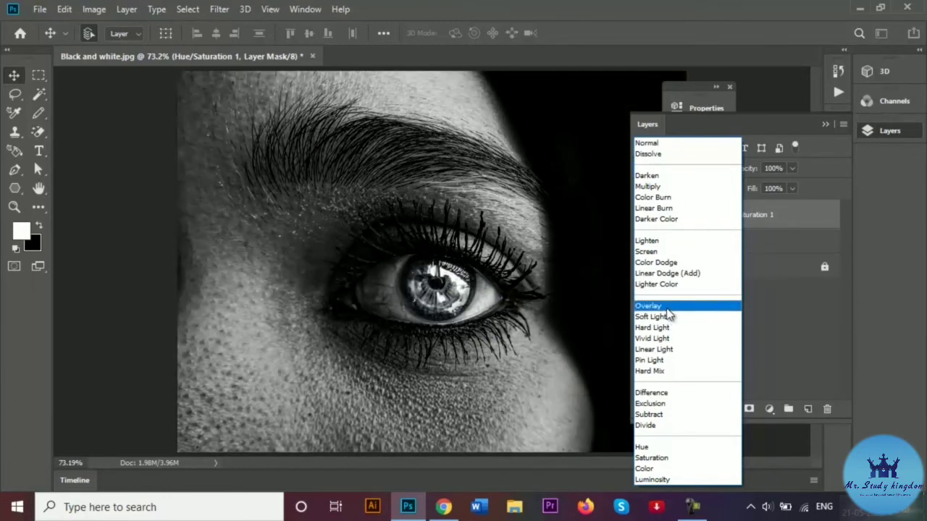
left_click(659, 306)
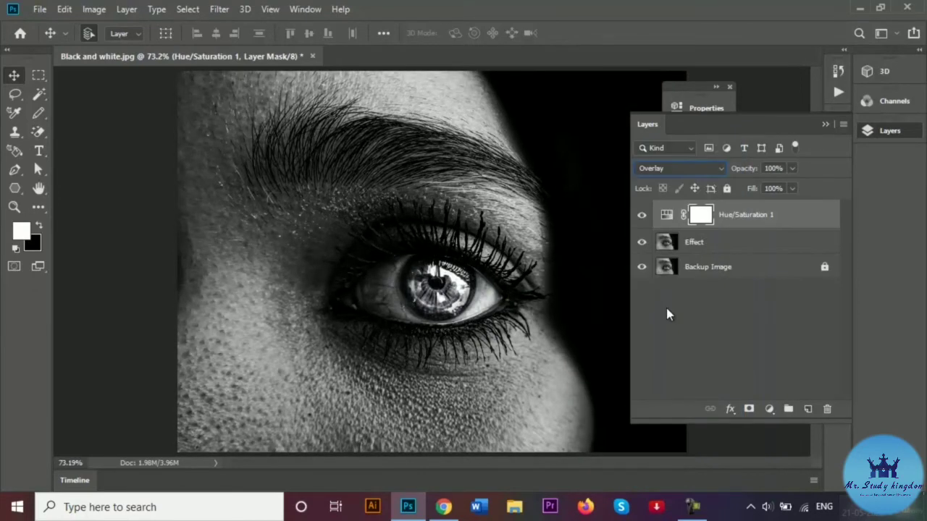
left_click(730, 326)
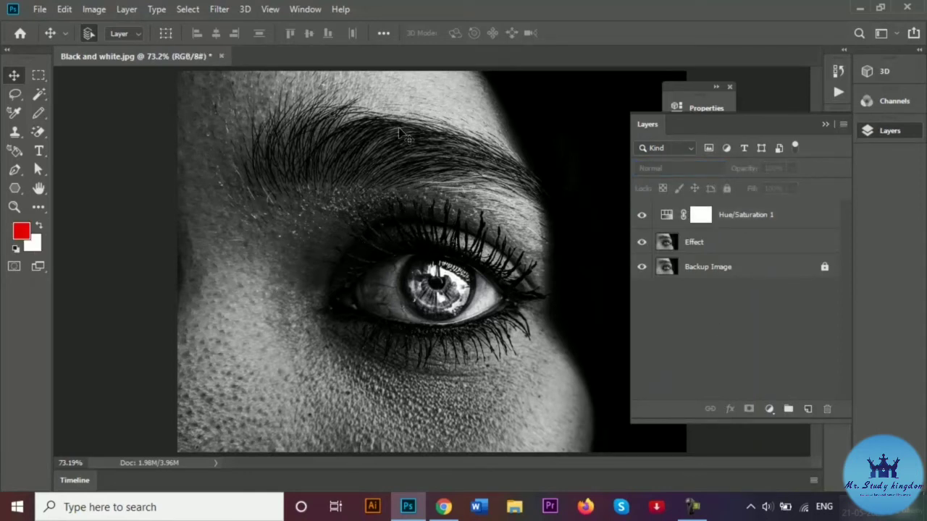
Step: Toggle the Effect and Hue/Saturation layers off and on to compare with the original, and hide the Backup Image layer
left_click(721, 247)
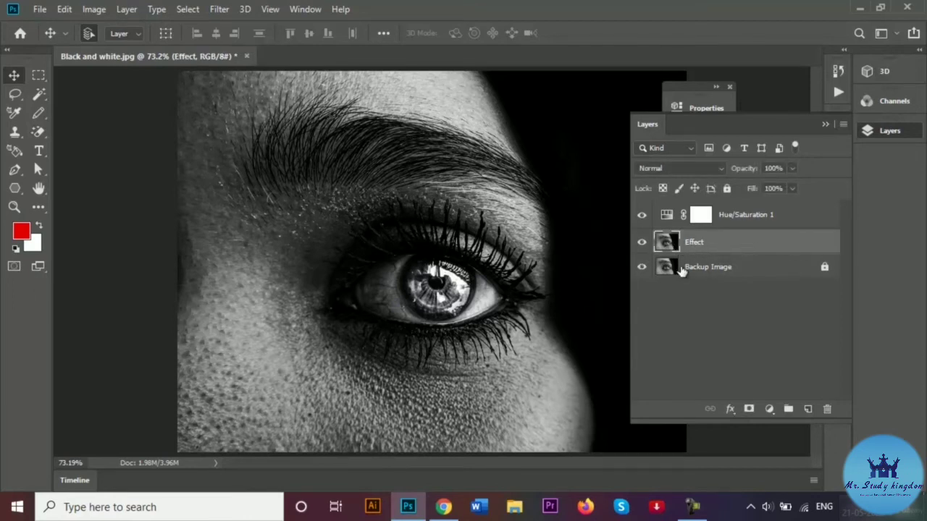
left_click(642, 243)
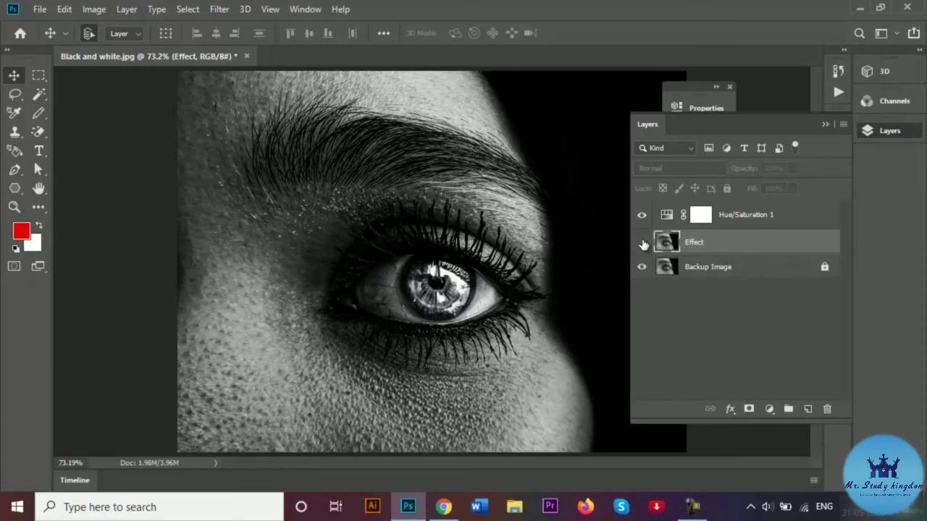
left_click(641, 215)
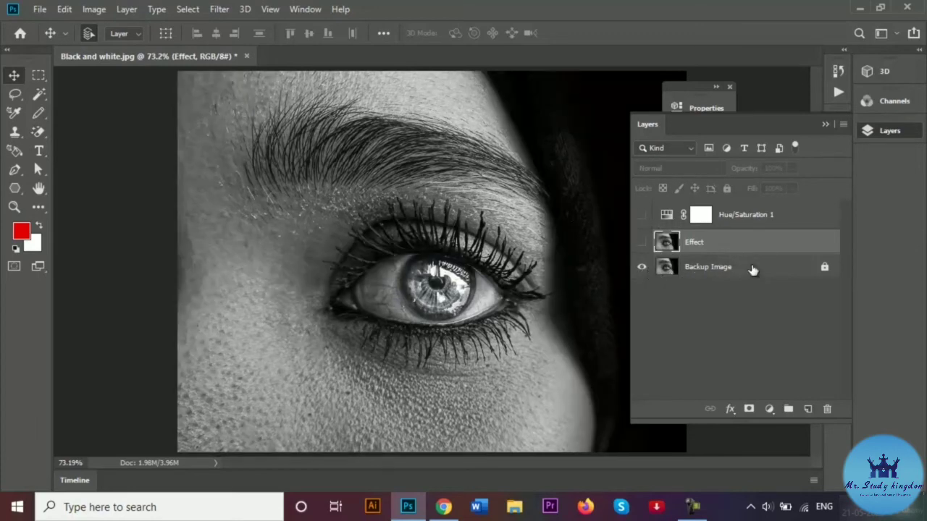
left_click(642, 216)
left_click(641, 242)
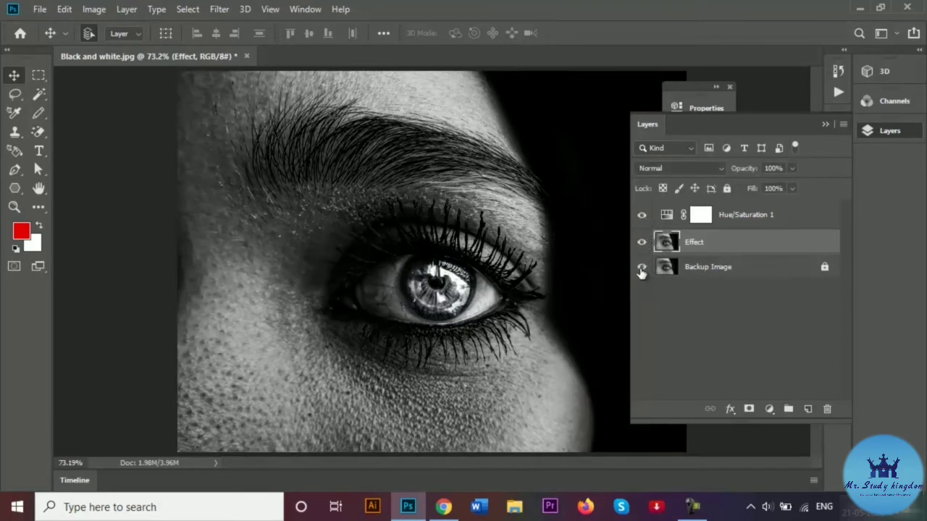
left_click(641, 268)
Step: Add a Levels adjustment layer above Effect with black input 26, white input 233 and slightly brightened midtones
left_click(770, 410)
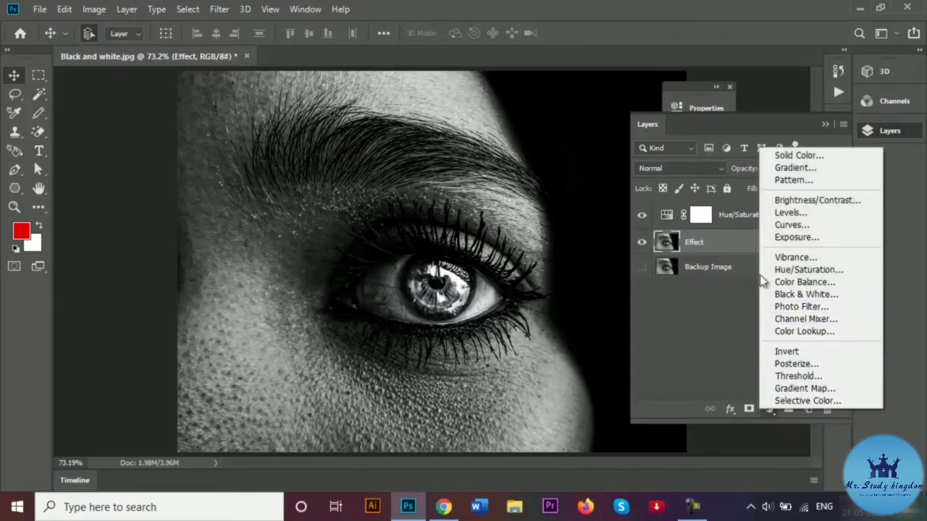
left_click(805, 216)
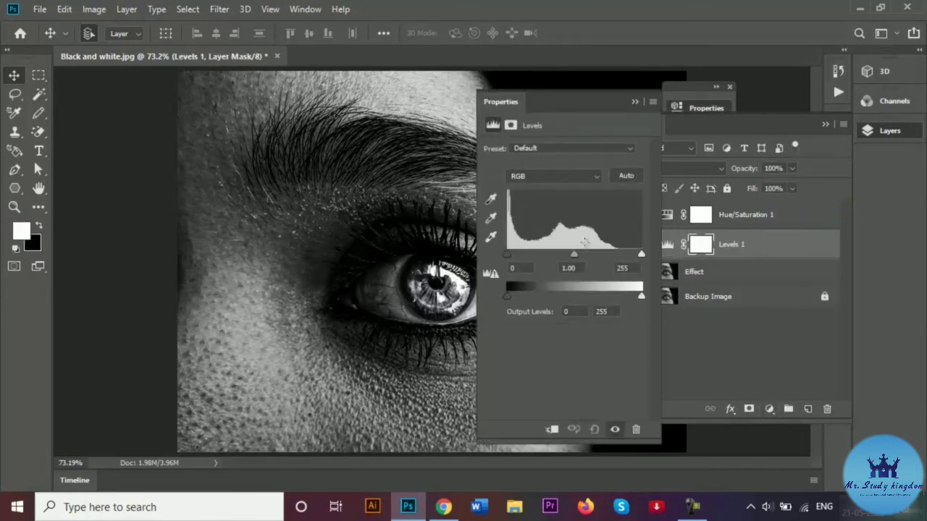
left_click_drag(575, 255, 563, 255)
left_click_drag(507, 255, 520, 256)
left_click_drag(641, 254, 632, 258)
mouse_move(565, 256)
left_mouse_down()
mouse_move(579, 260)
mouse_move(562, 258)
left_mouse_up()
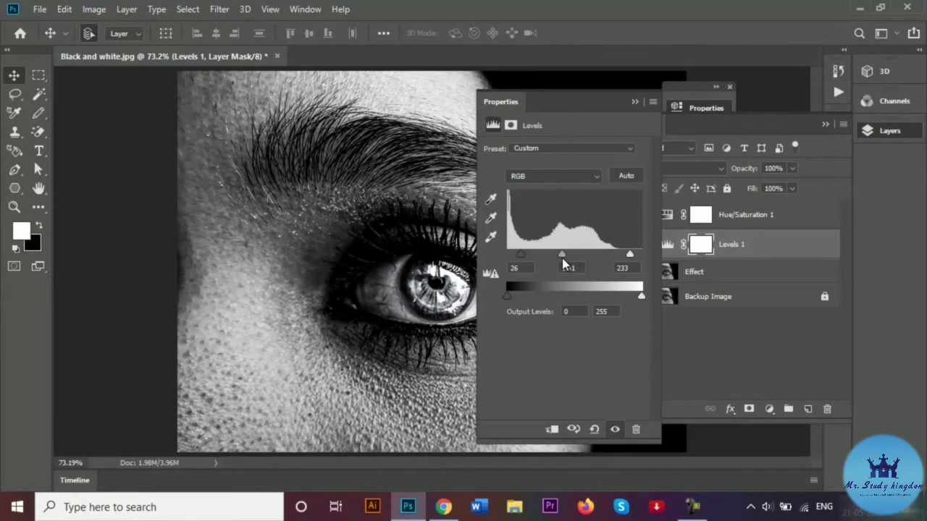
left_click(633, 102)
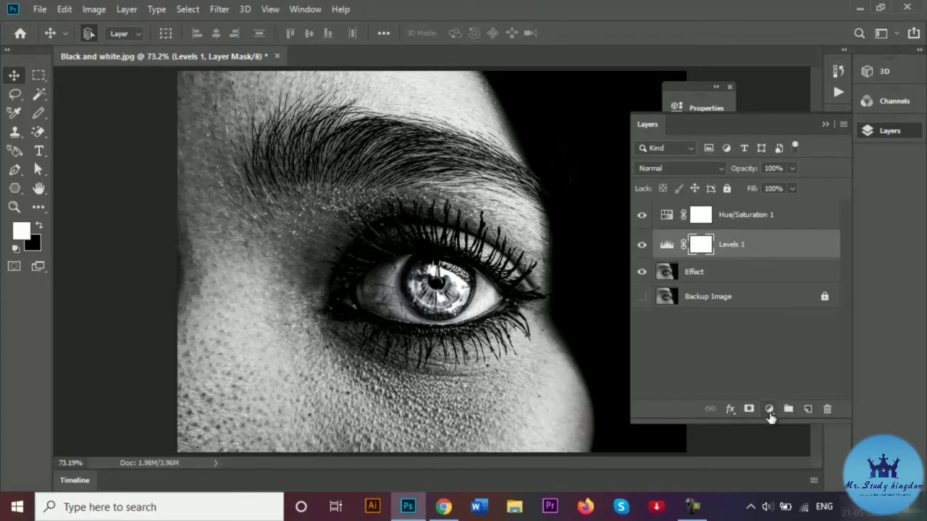
Step: Set the Levels adjustment layer to Soft Light blending at 17% opacity
left_click(714, 171)
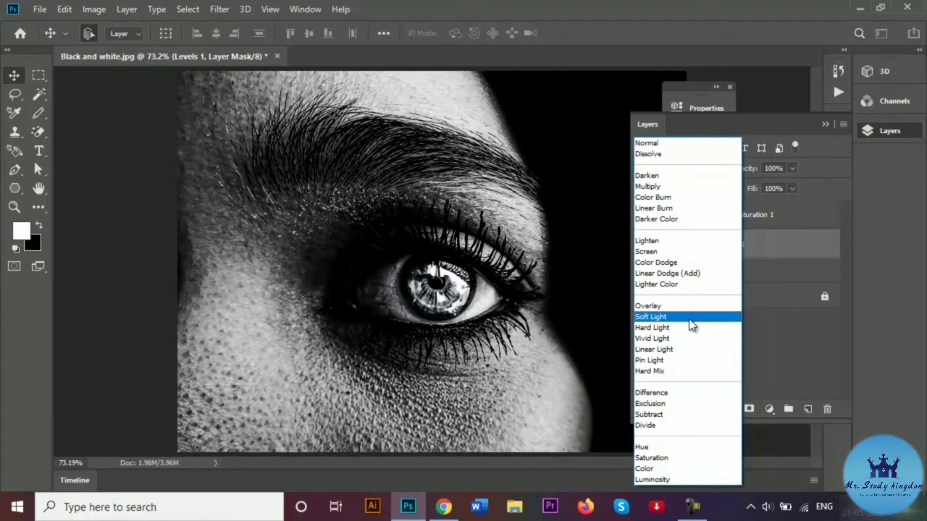
left_click(689, 318)
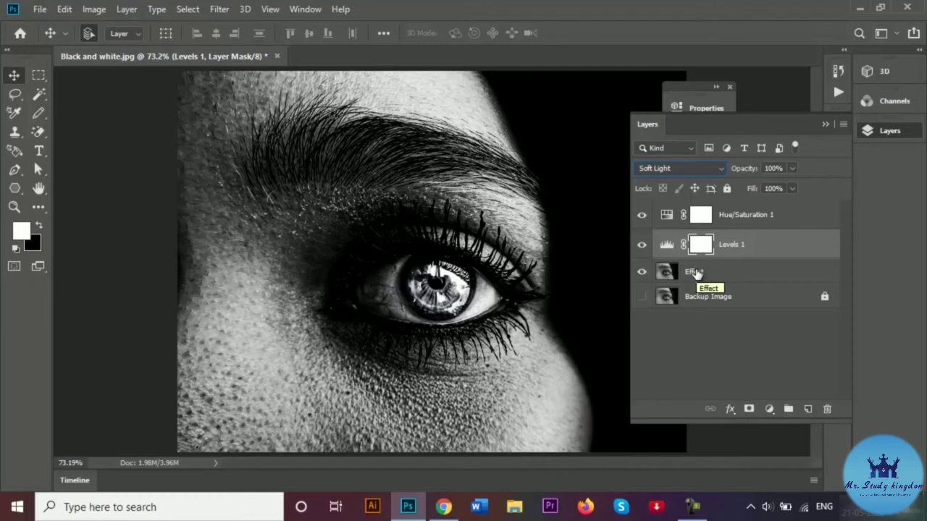
left_click(792, 171)
left_click_drag(793, 182, 735, 186)
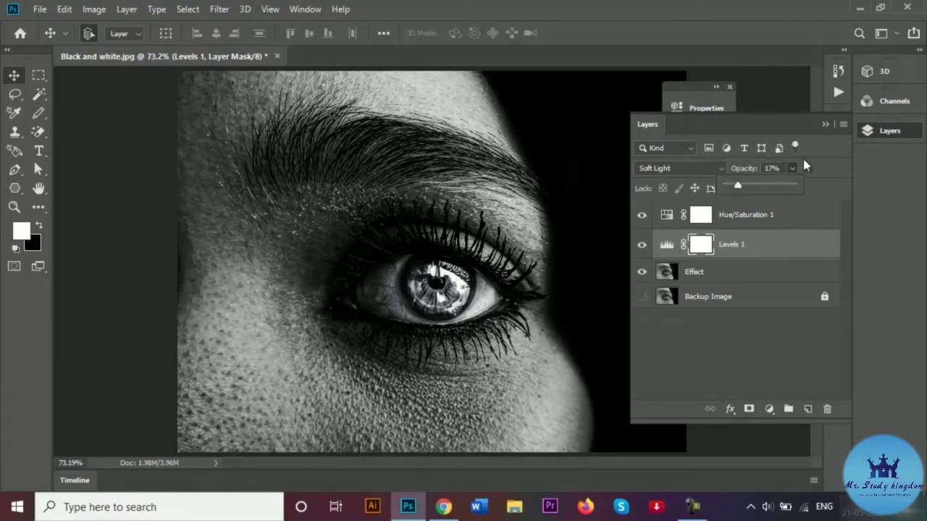
left_click(822, 151)
left_click(825, 125)
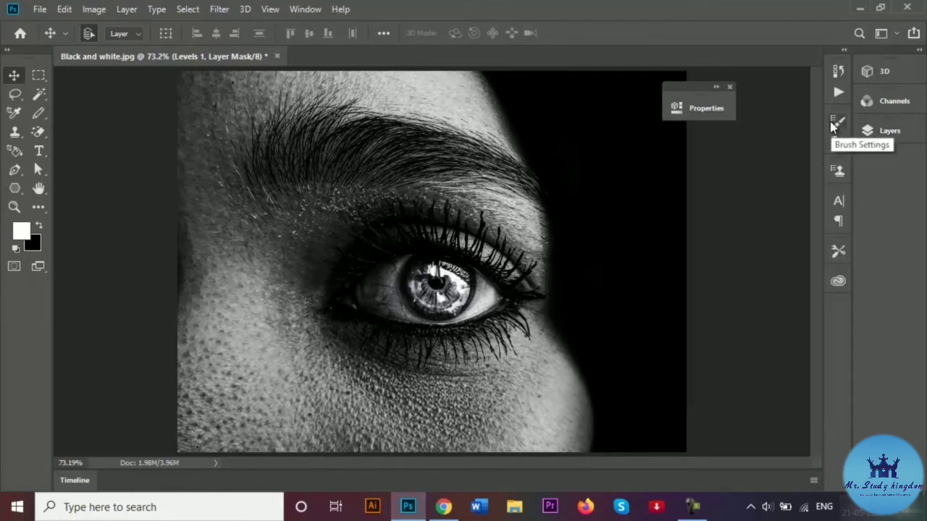
left_click(888, 130)
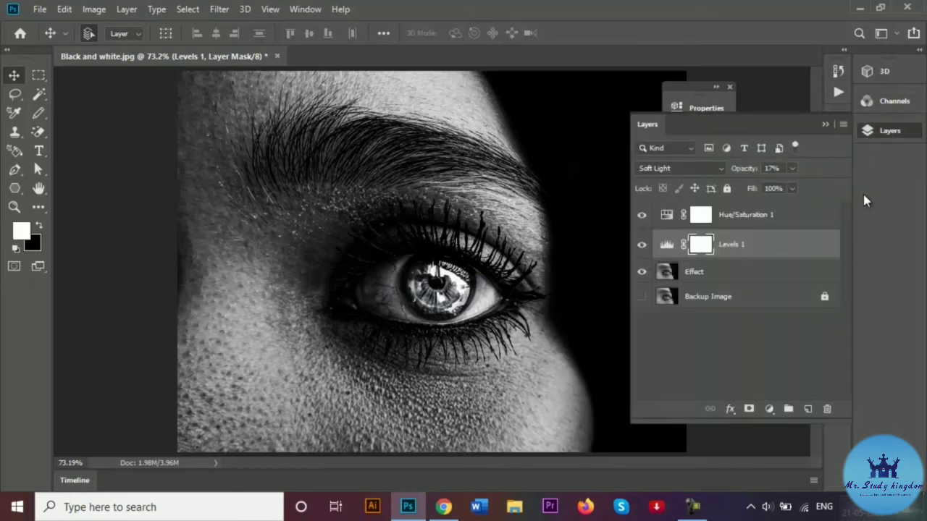